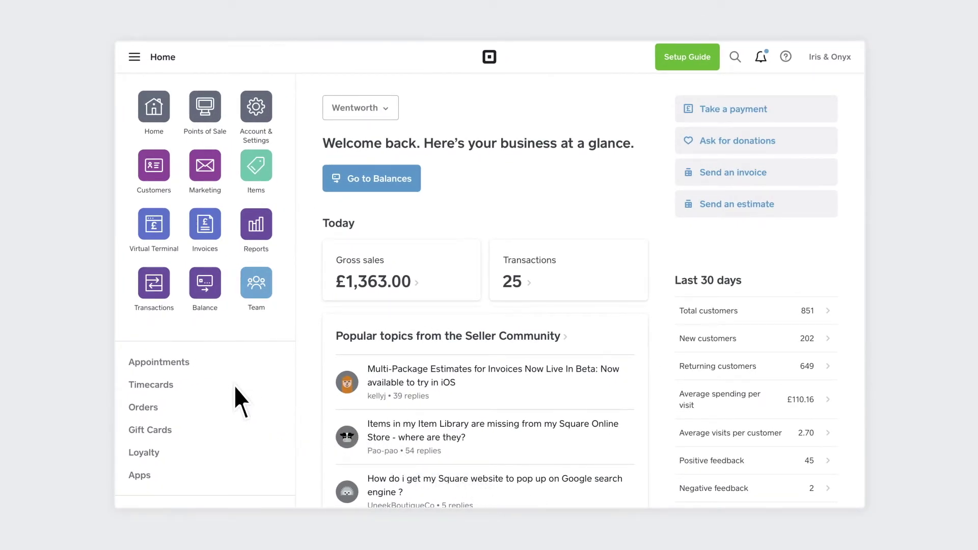
Step: Start a brand-new employee record from the Appointments staff list
click(176, 364)
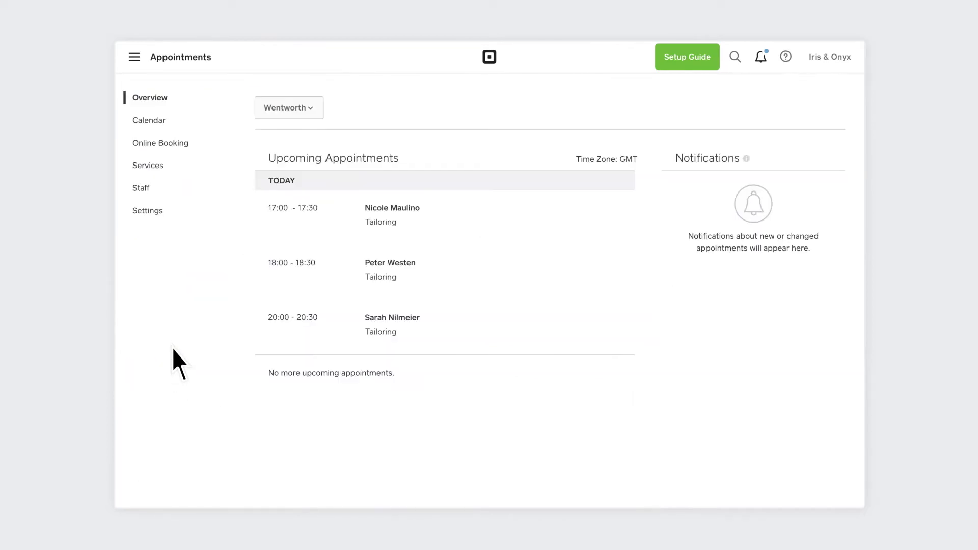
click(142, 189)
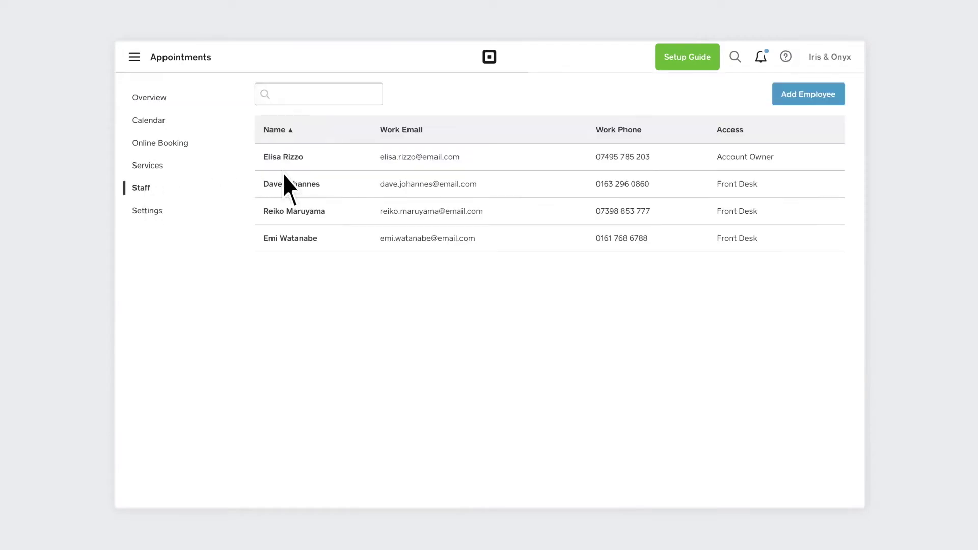
click(819, 104)
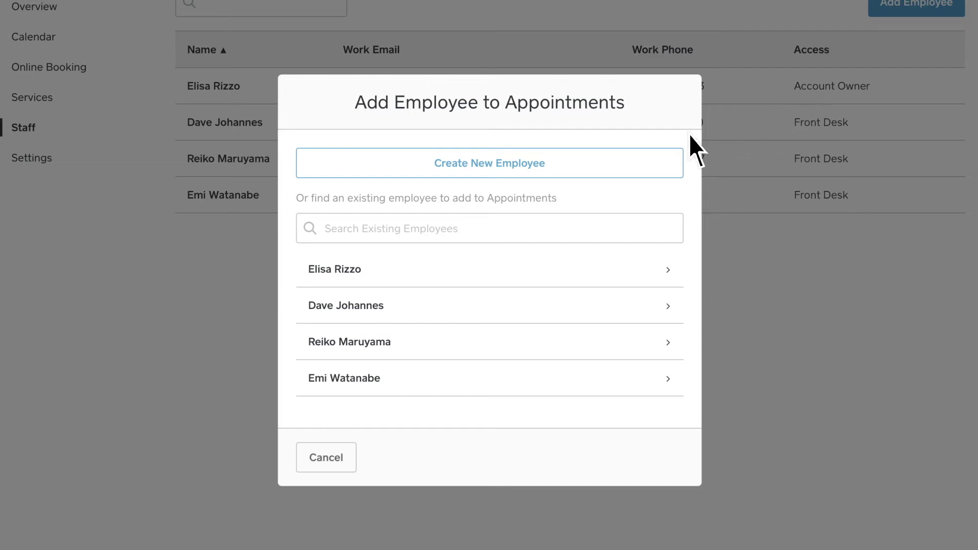
click(567, 162)
click(669, 106)
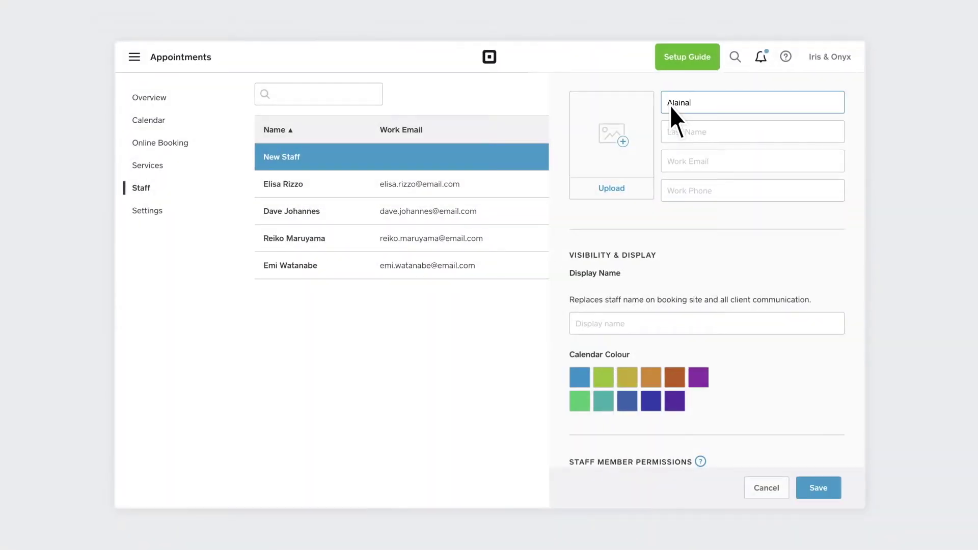
click(670, 138)
click(669, 170)
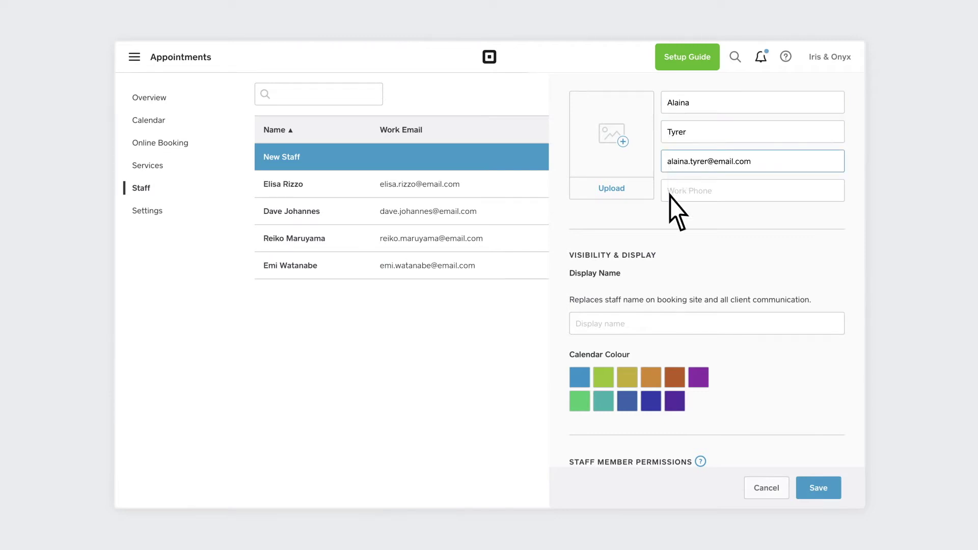
click(670, 197)
click(579, 377)
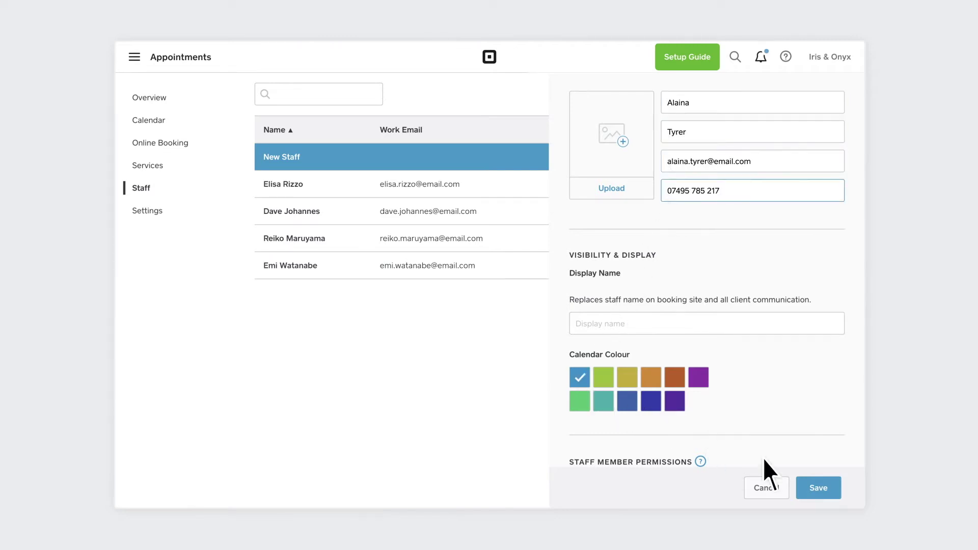
click(818, 488)
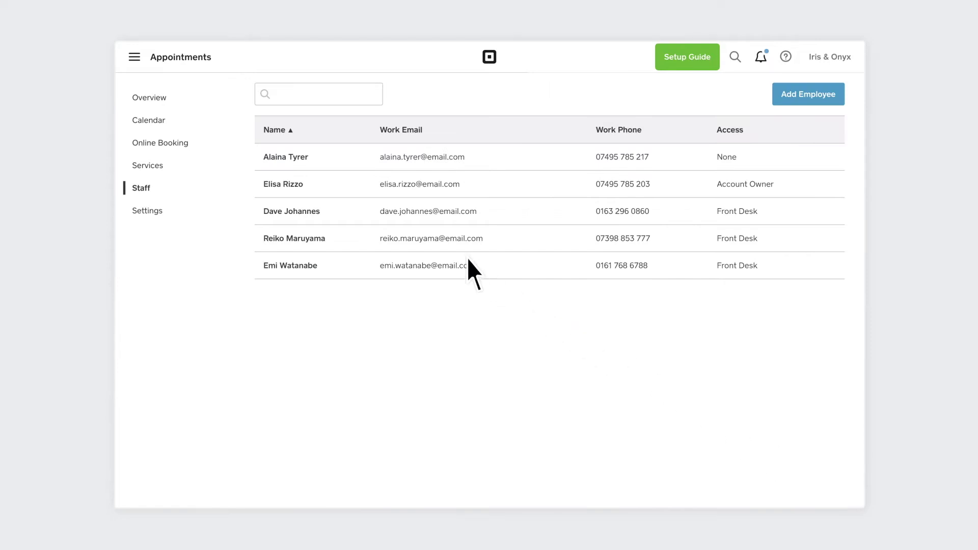
click(311, 161)
scroll(583, 420, down, 3)
scroll(584, 421, down, 3)
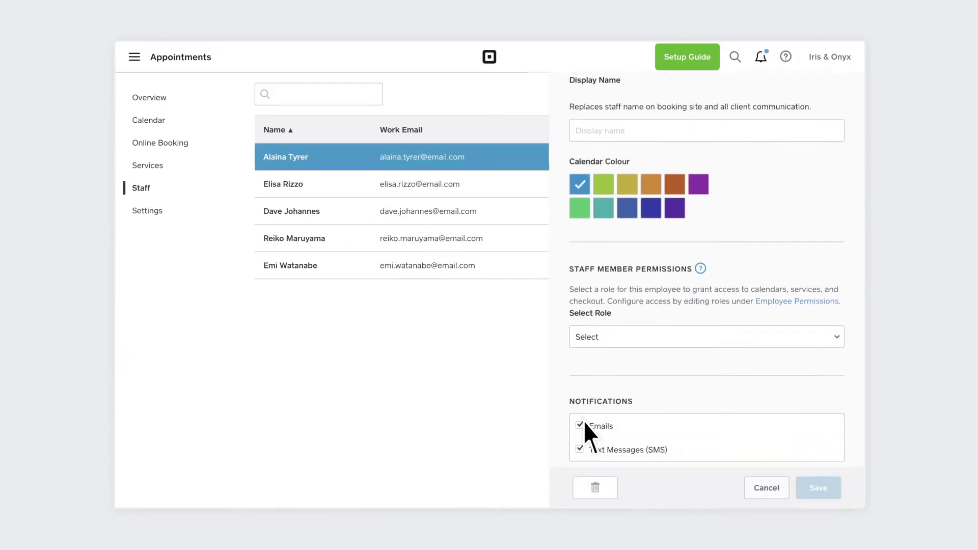
scroll(583, 421, down, 3)
scroll(583, 420, down, 3)
scroll(583, 421, down, 3)
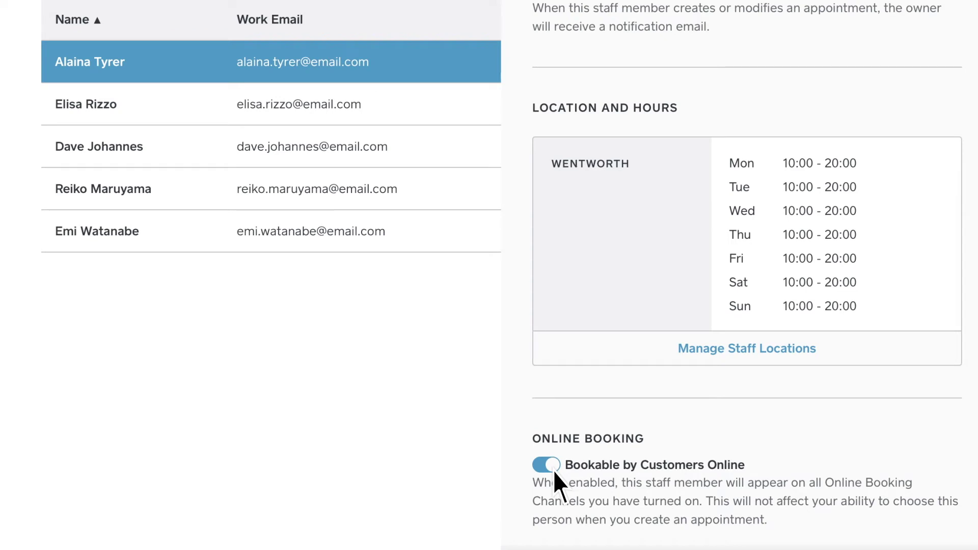
scroll(553, 471, up, 3)
scroll(576, 435, up, 3)
scroll(623, 353, up, 3)
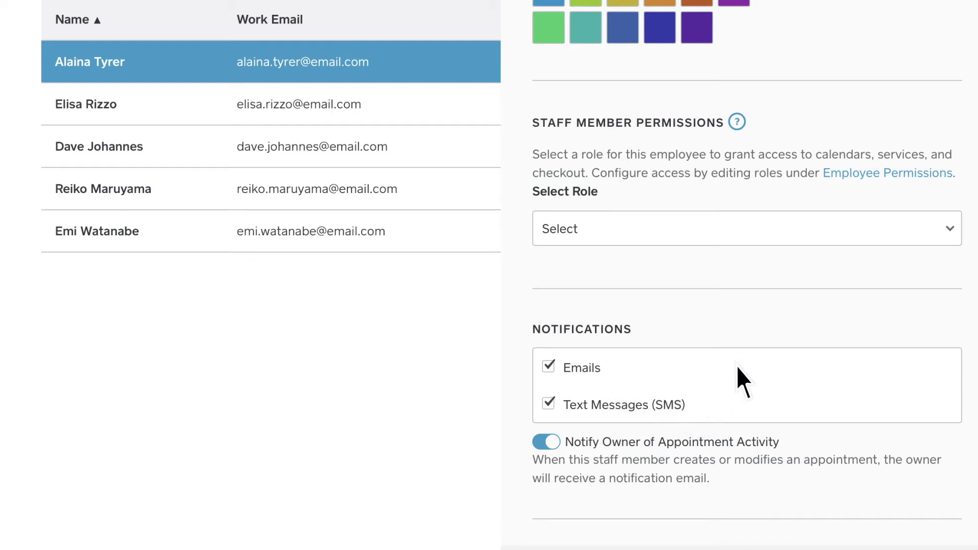
click(893, 243)
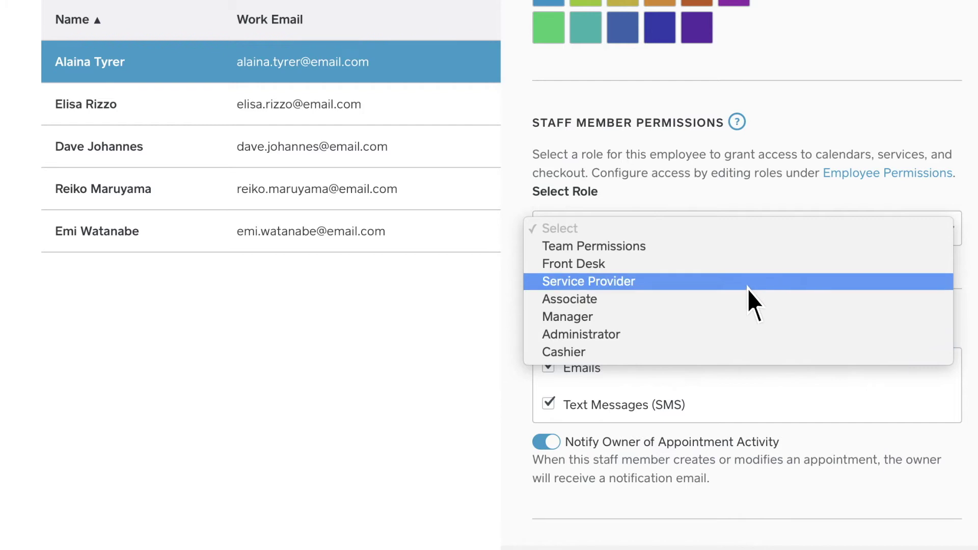
click(697, 264)
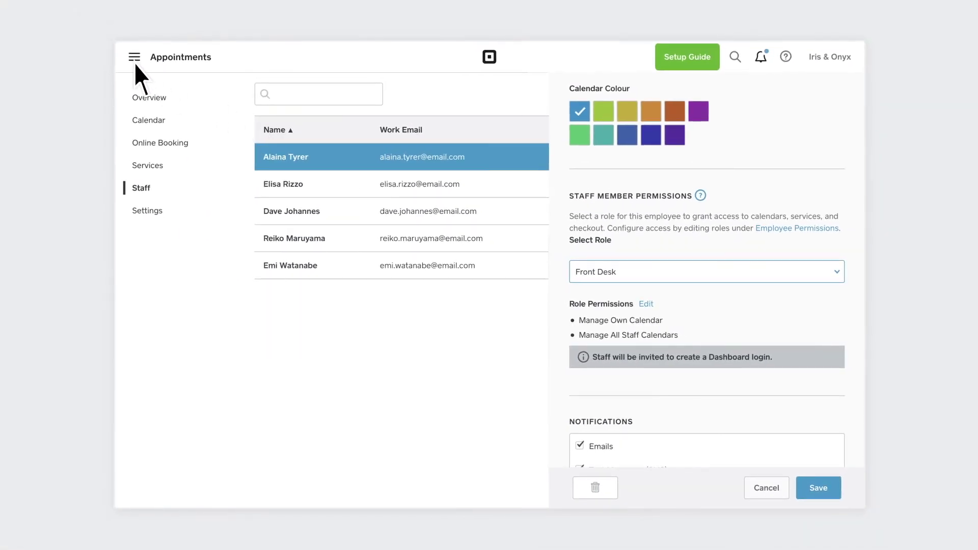
Step: Open the Front Desk permission set from Team permissions for editing
click(134, 58)
click(257, 284)
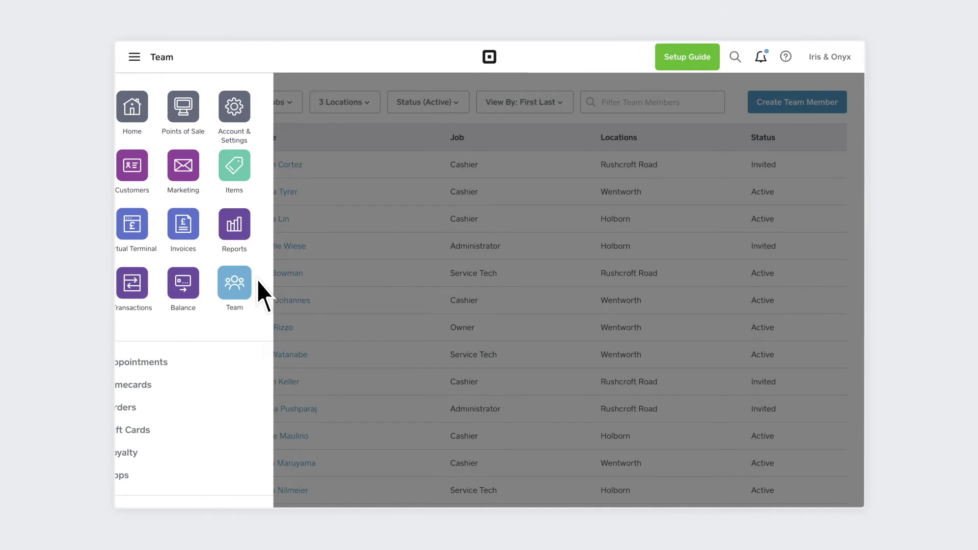
click(157, 114)
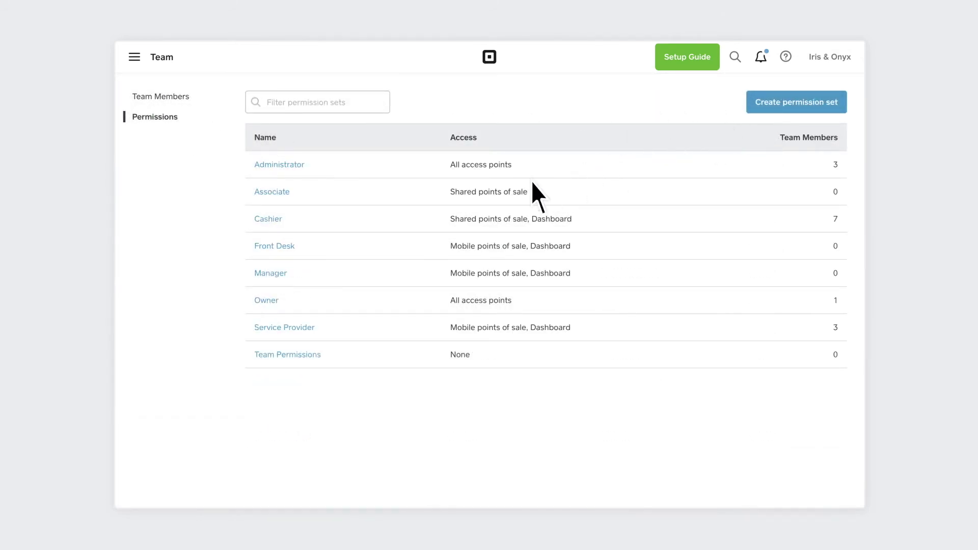
click(279, 246)
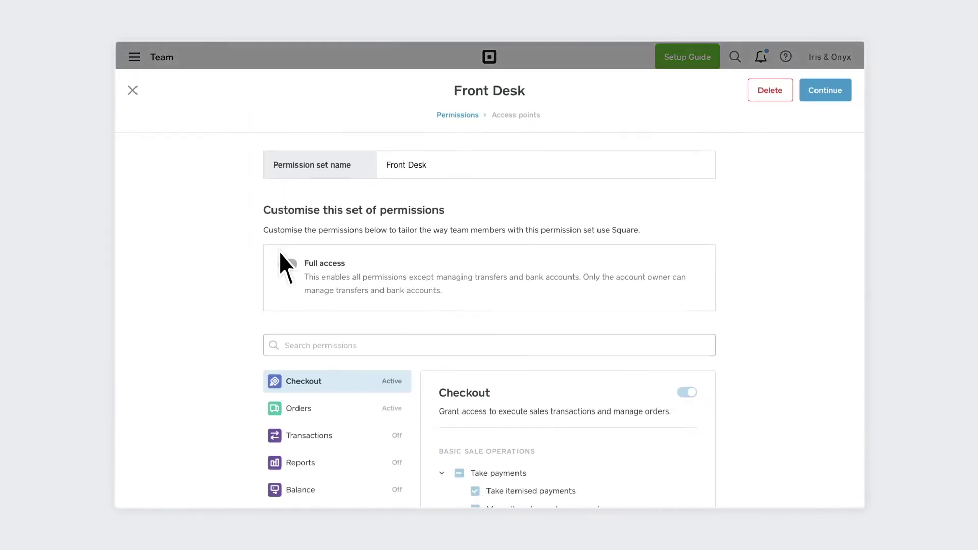
scroll(279, 305, down, 3)
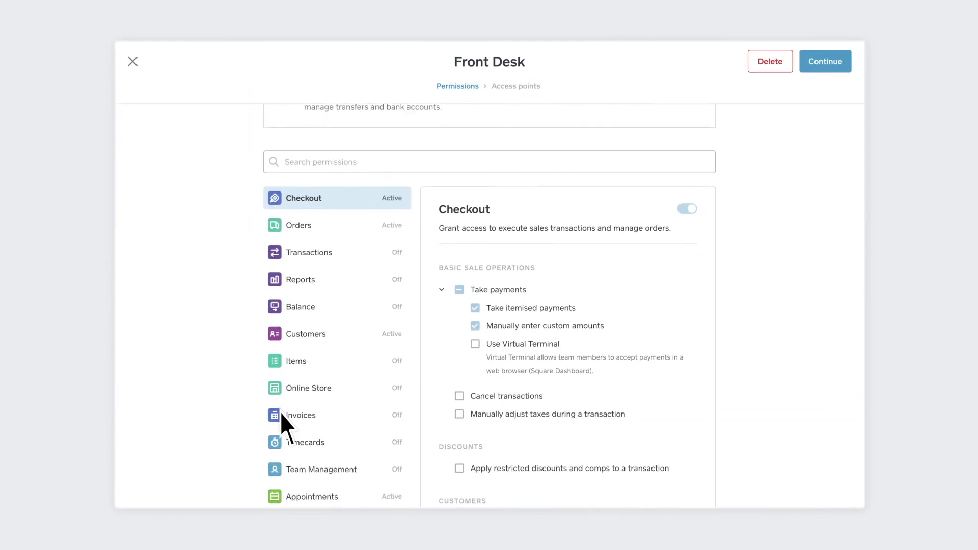
scroll(280, 382, down, 2)
Step: Allow Front Desk to configure appointment settings and save the permission set
click(280, 458)
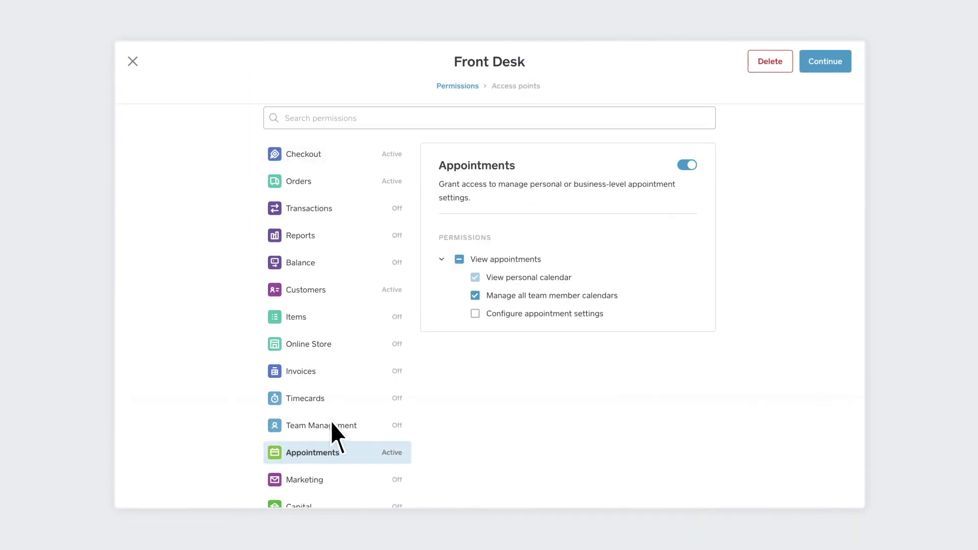
click(475, 313)
click(824, 62)
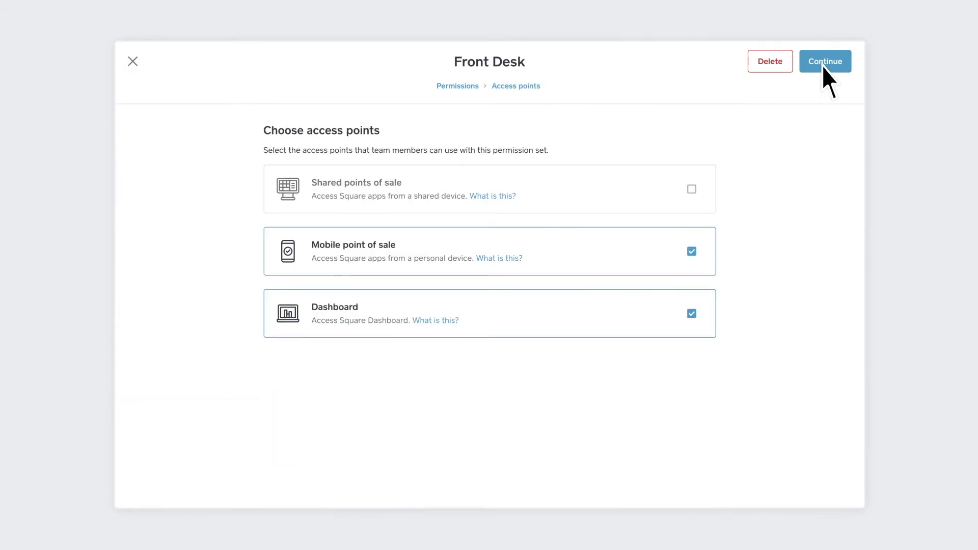
click(821, 67)
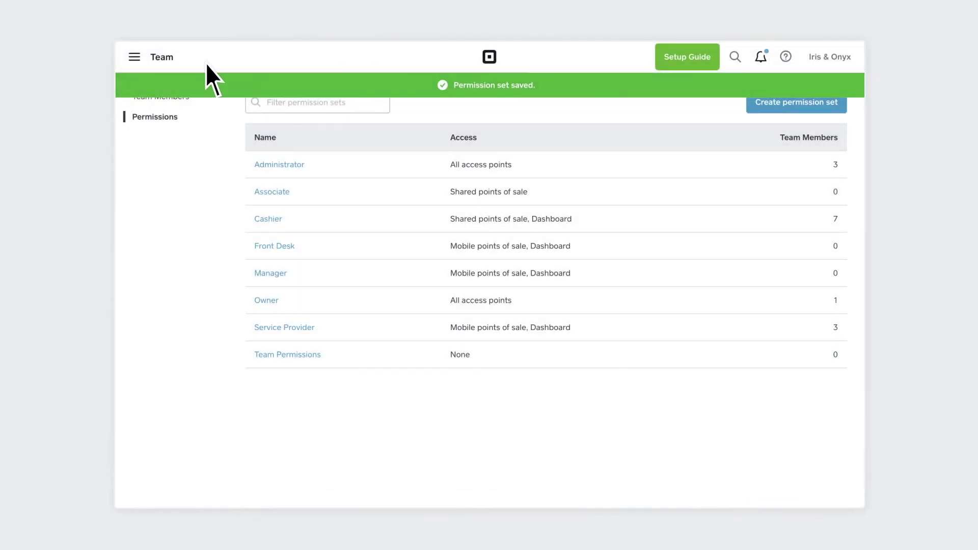
Step: Assign the Front Desk role to the first Appointments staff member and save
click(134, 58)
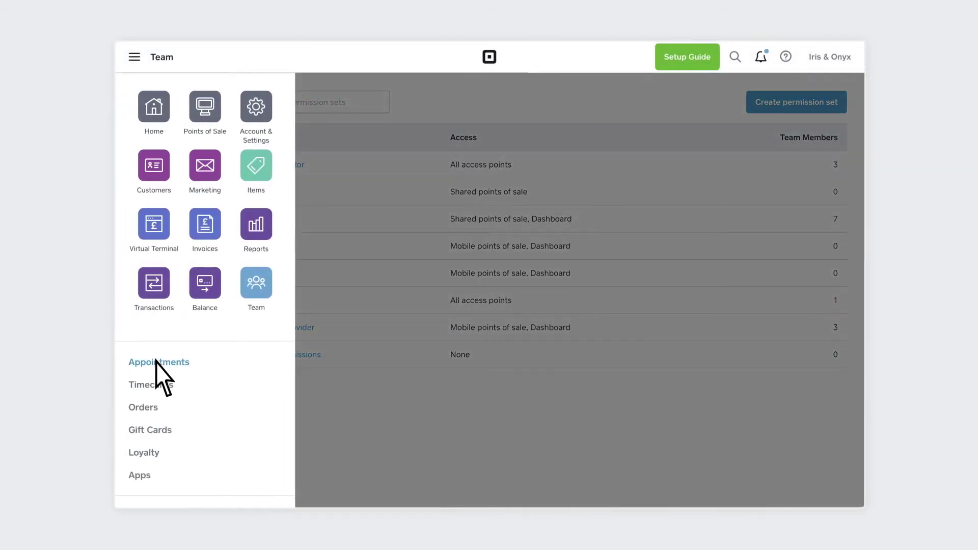
click(156, 363)
click(142, 189)
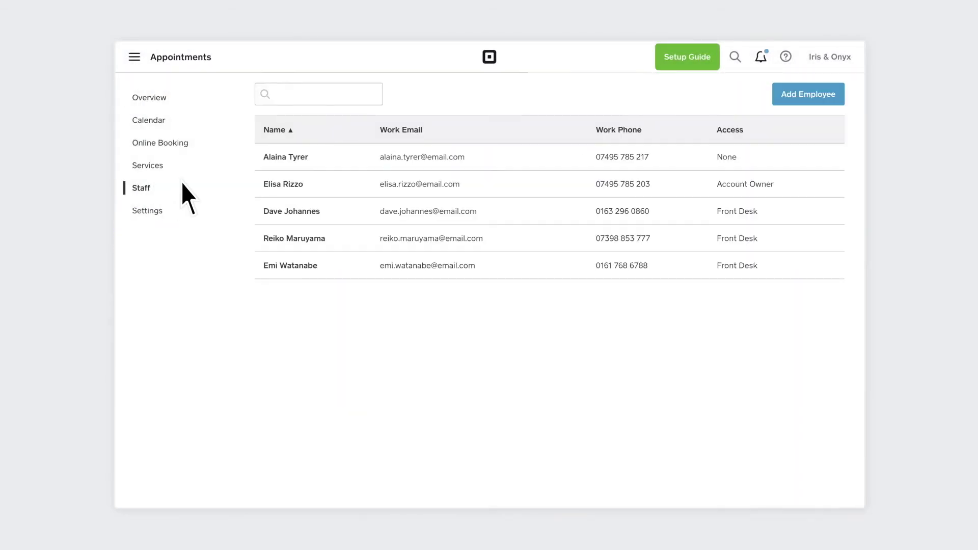
click(311, 159)
scroll(611, 269, down, 3)
scroll(631, 276, down, 5)
scroll(631, 276, down, 3)
click(631, 264)
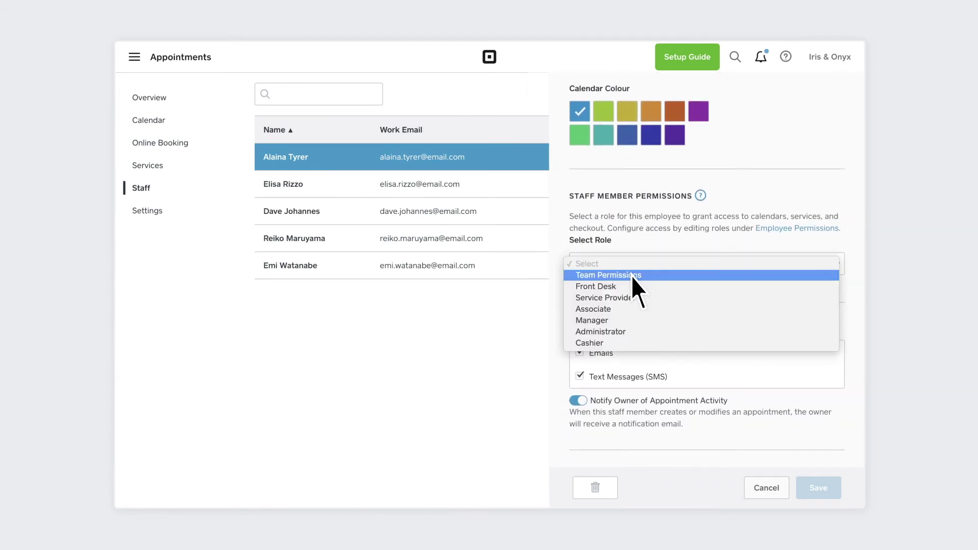
click(632, 286)
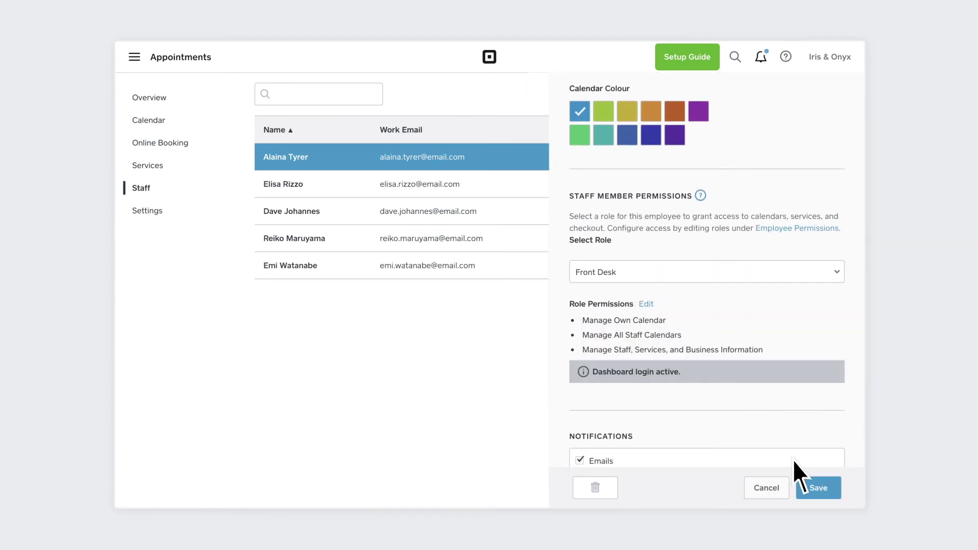
click(818, 488)
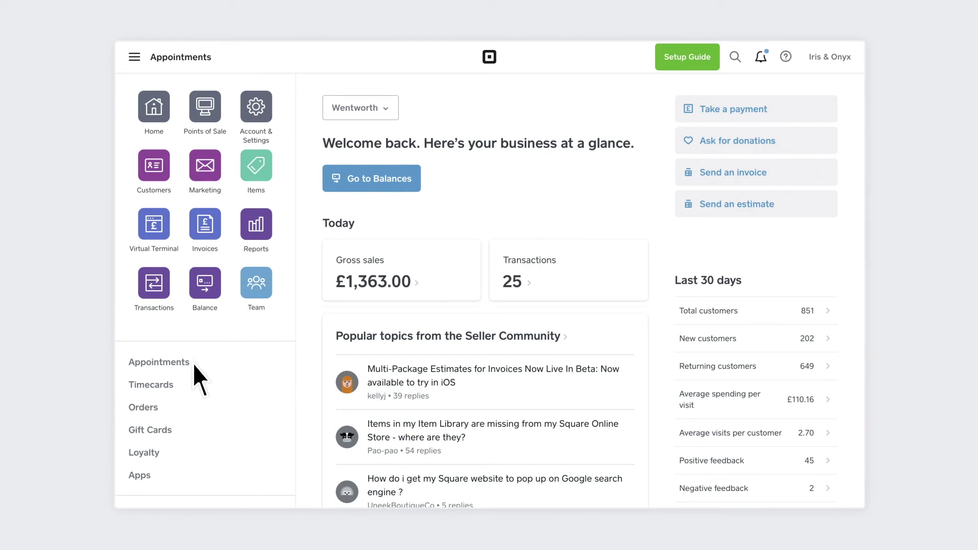
click(160, 366)
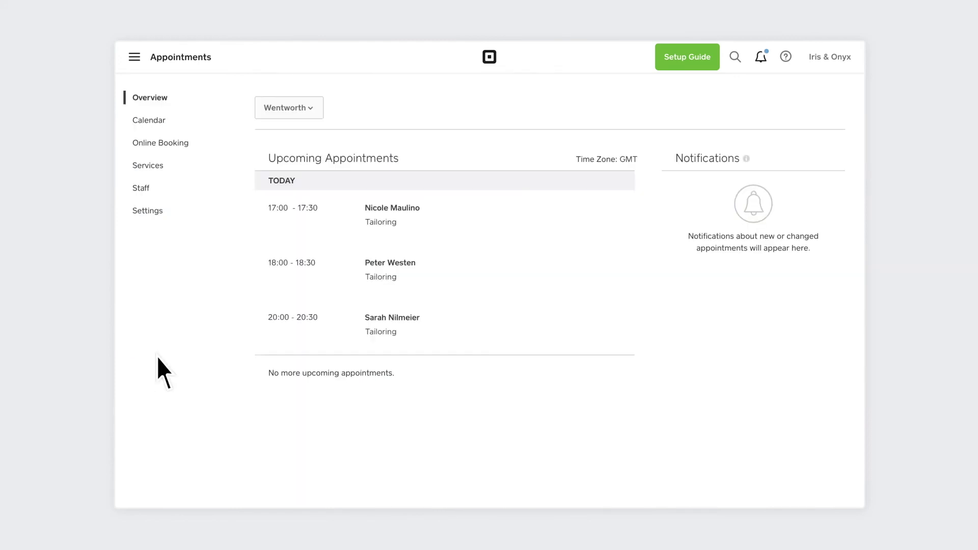
click(142, 189)
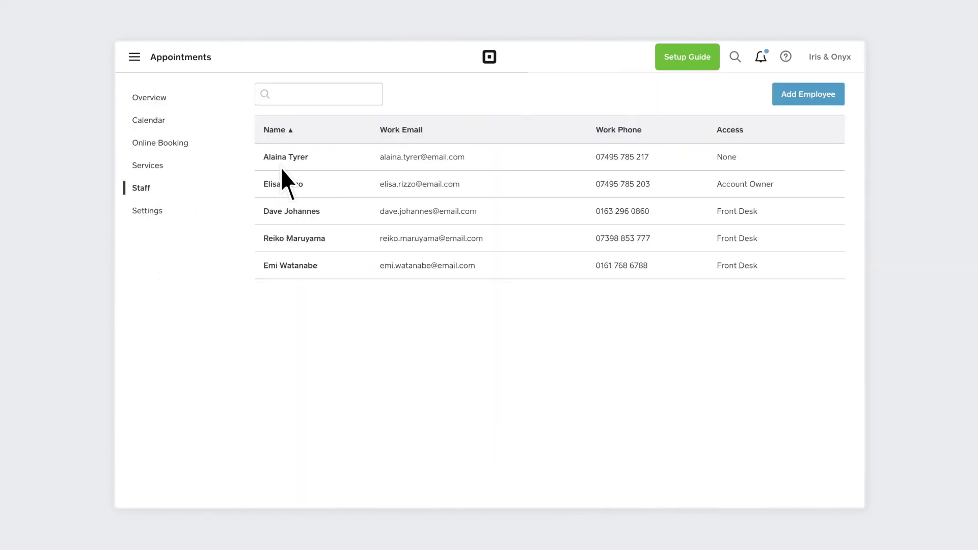
click(314, 160)
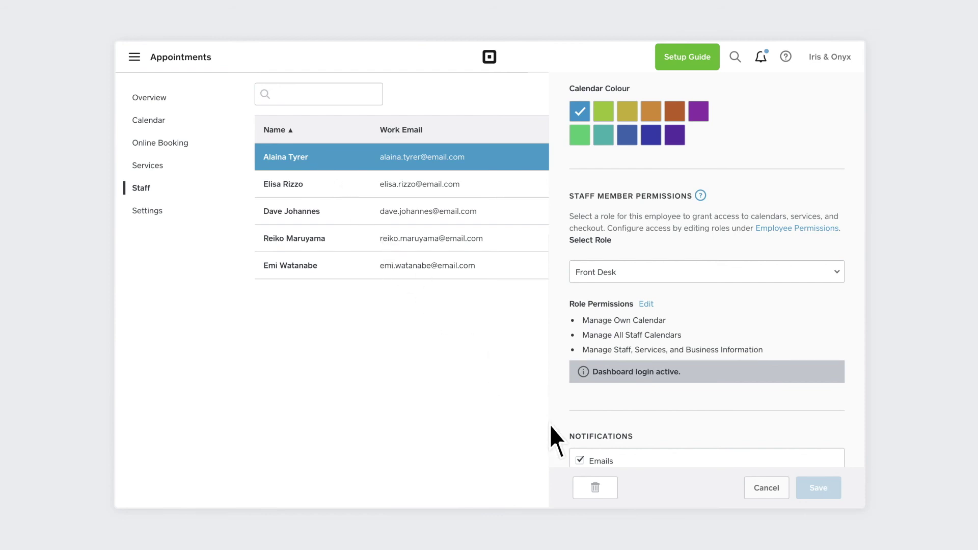
click(608, 491)
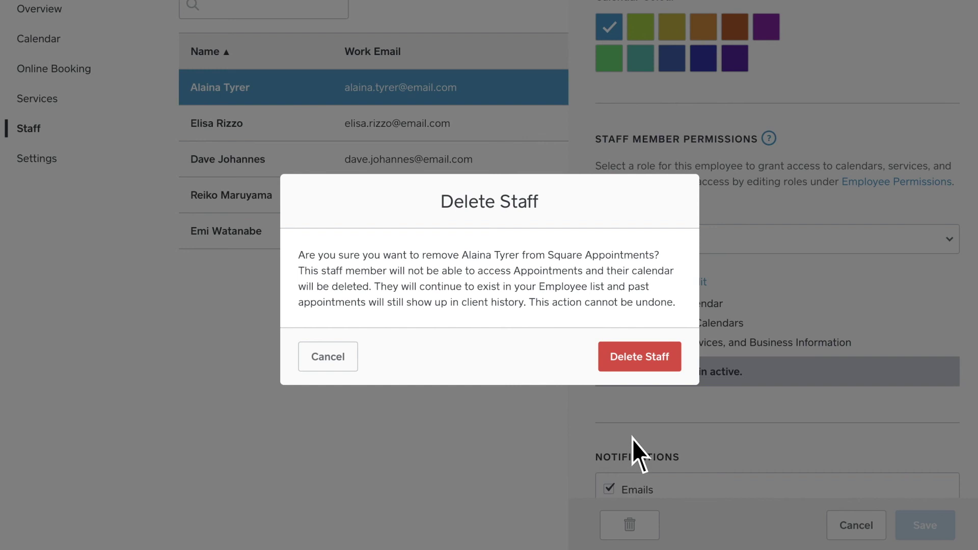
click(664, 363)
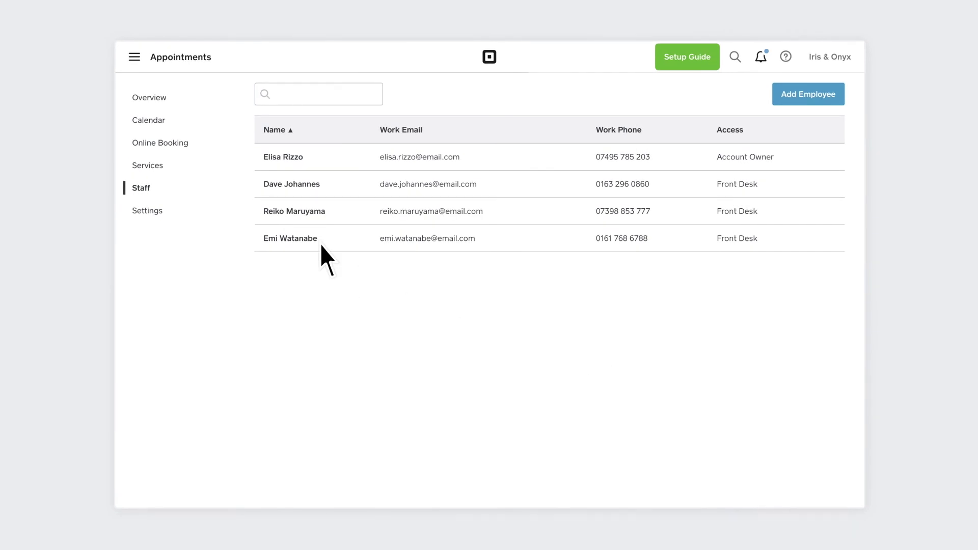
Step: Go to the Team Members page through the main menu
click(132, 59)
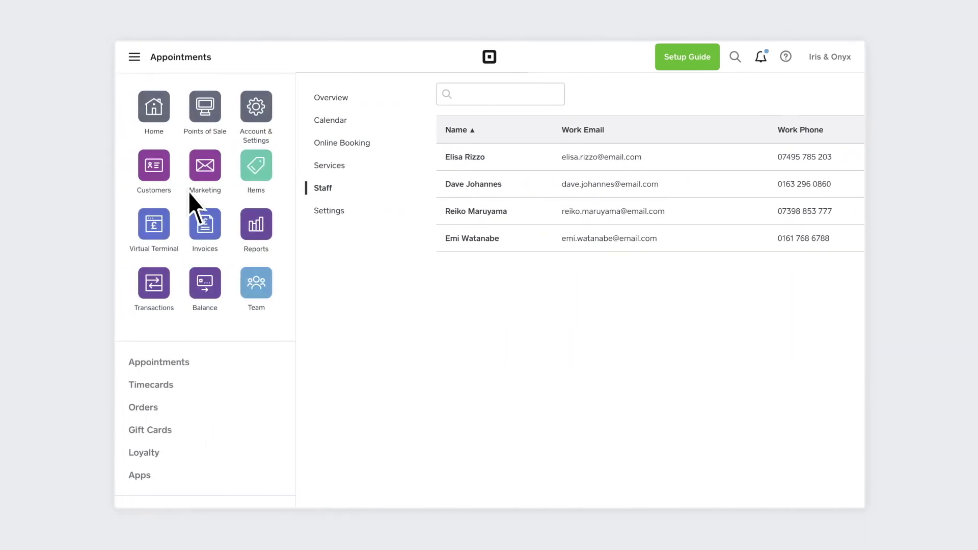
click(257, 285)
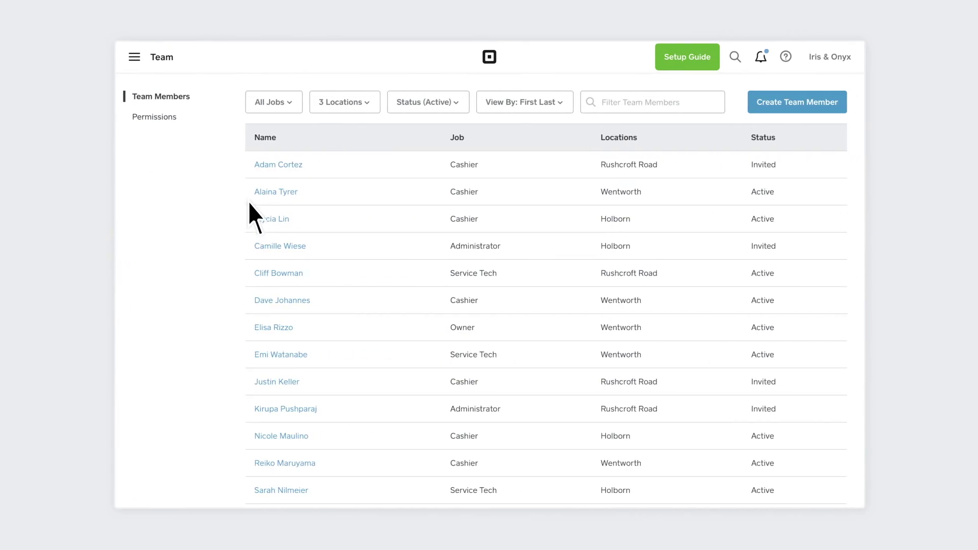